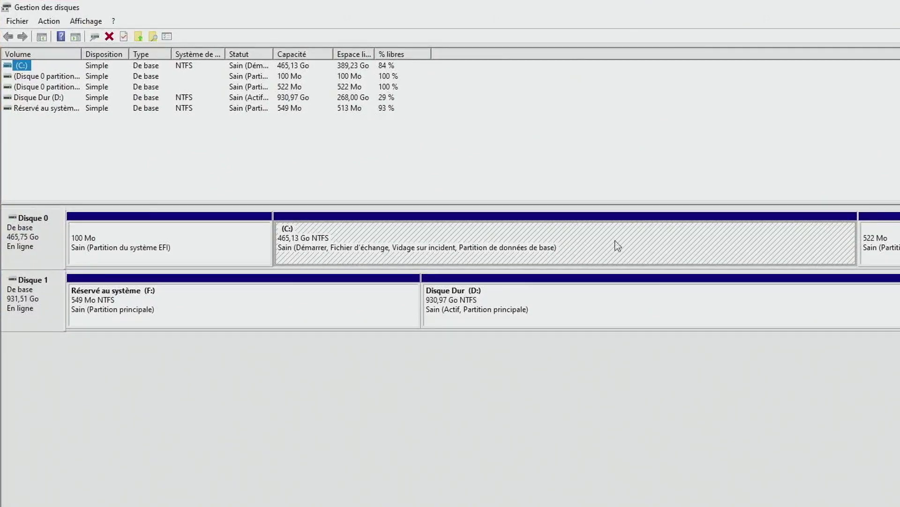
# Shrink the C: partition by 30000 Mo to free 29,30 Go of unallocated space on Disque 0.
pyautogui.rightClick(676, 242)
pyautogui.click(467, 249)
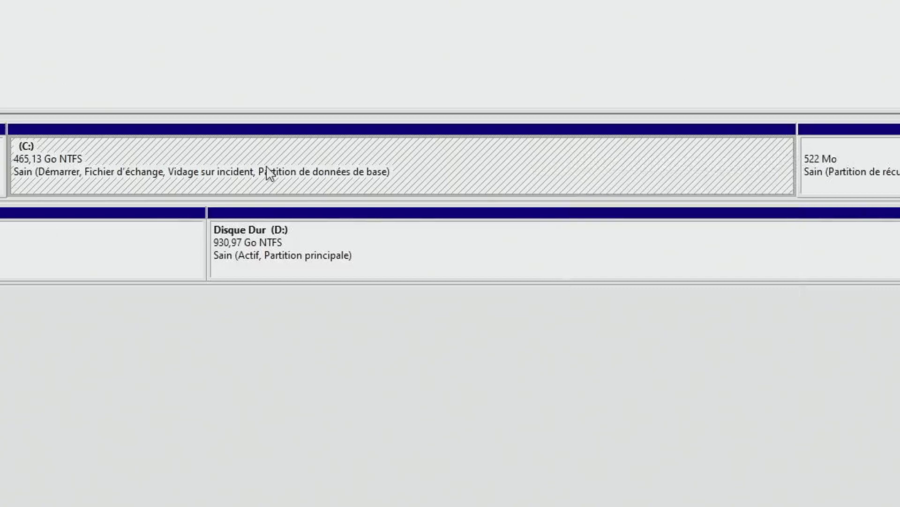
pyautogui.rightClick(477, 158)
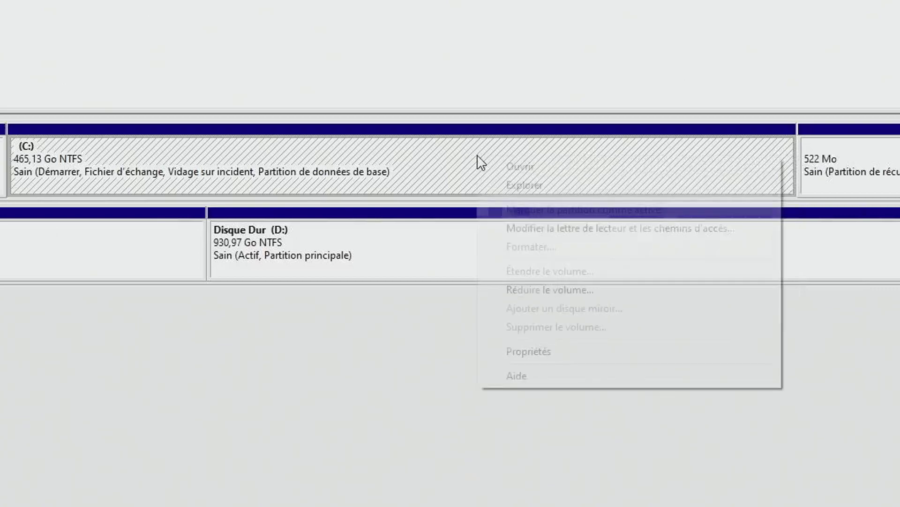
pyautogui.click(601, 284)
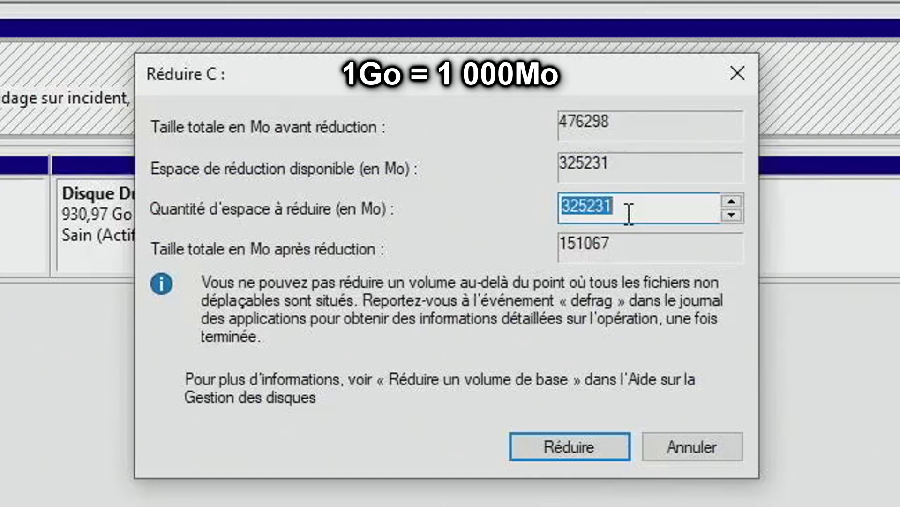
pyautogui.write('30000')
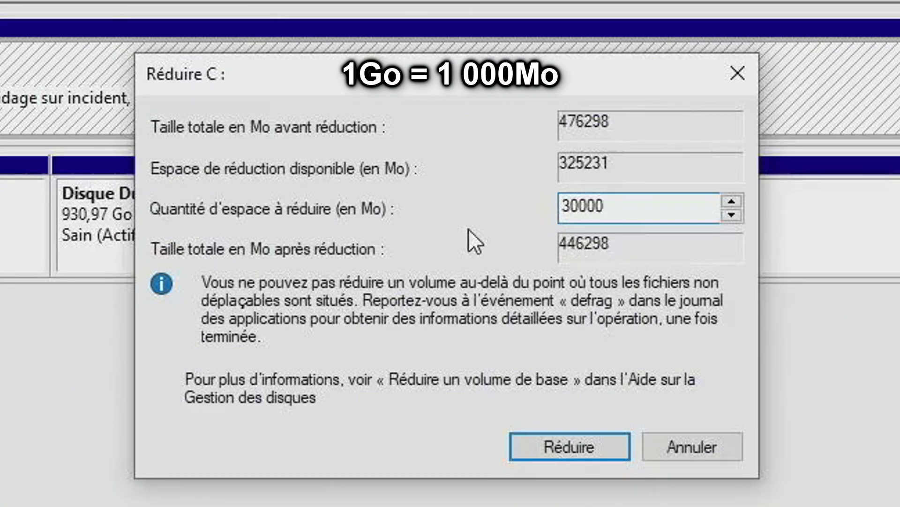
pyautogui.click(586, 440)
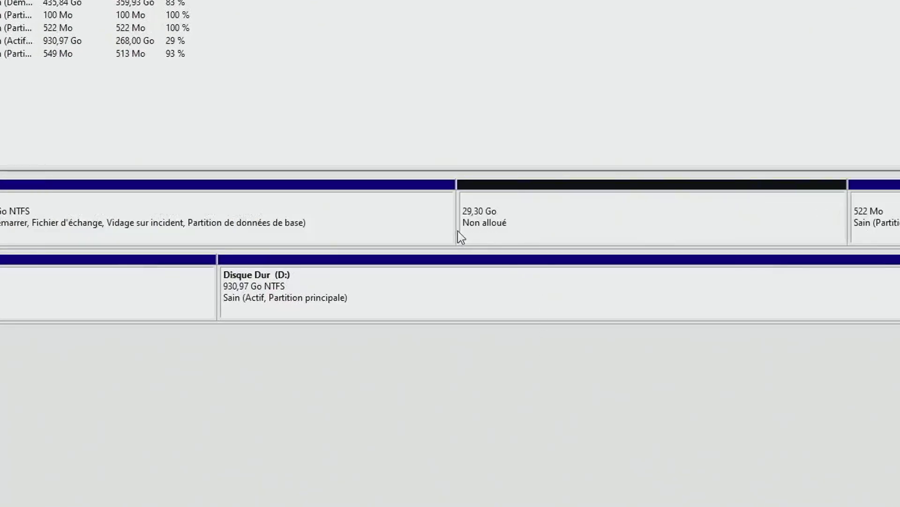
# Close Disk Management and go to the Ubuntu Desktop download page in Opera.
pyautogui.click(890, 4)
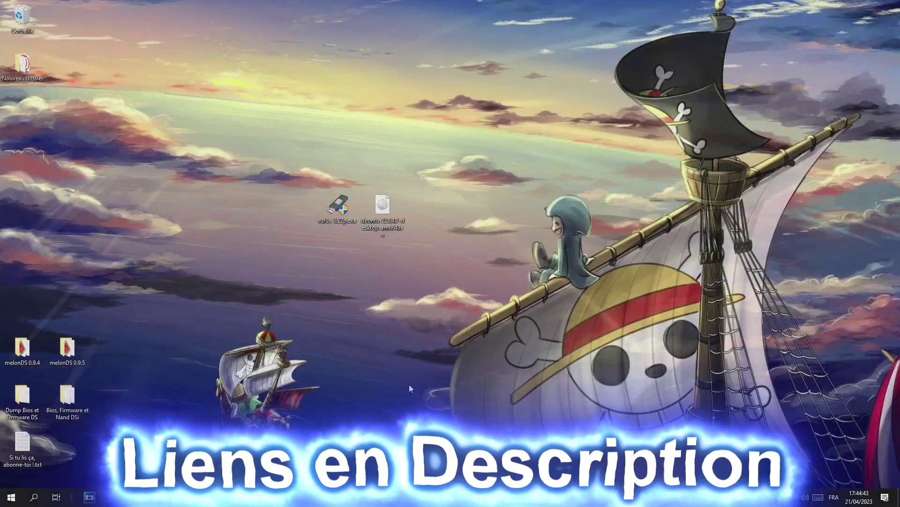
pyautogui.hotkey('alt', 'Tab')
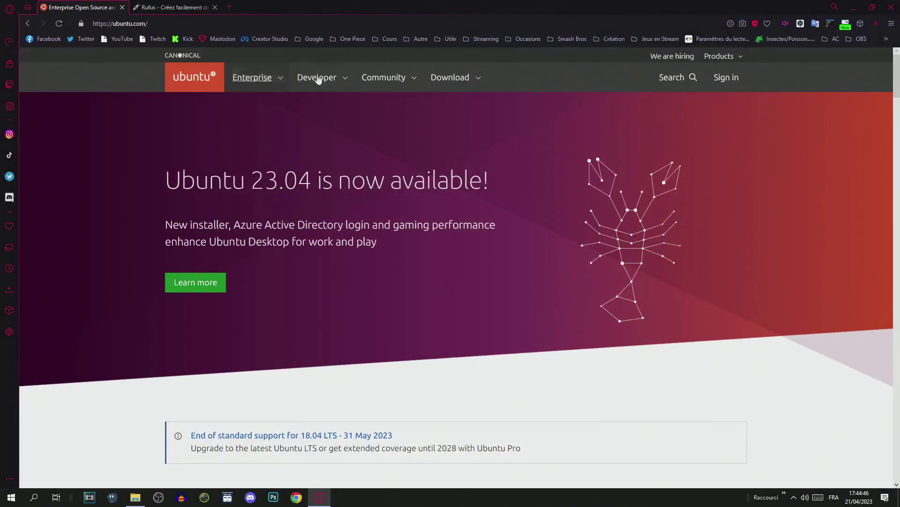
pyautogui.click(463, 79)
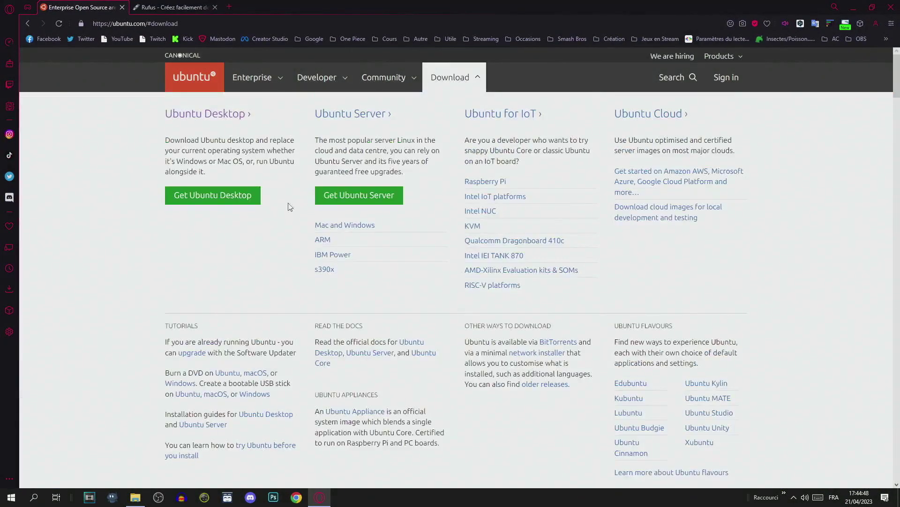
pyautogui.click(208, 203)
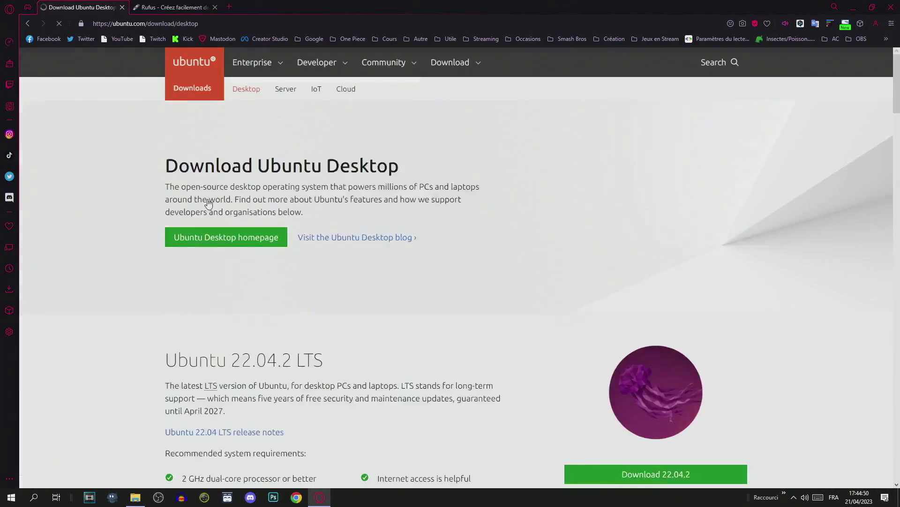
# Start the Ubuntu 22.04.2 desktop ISO download, then cancel it.
pyautogui.scroll(-1, 595, 246)
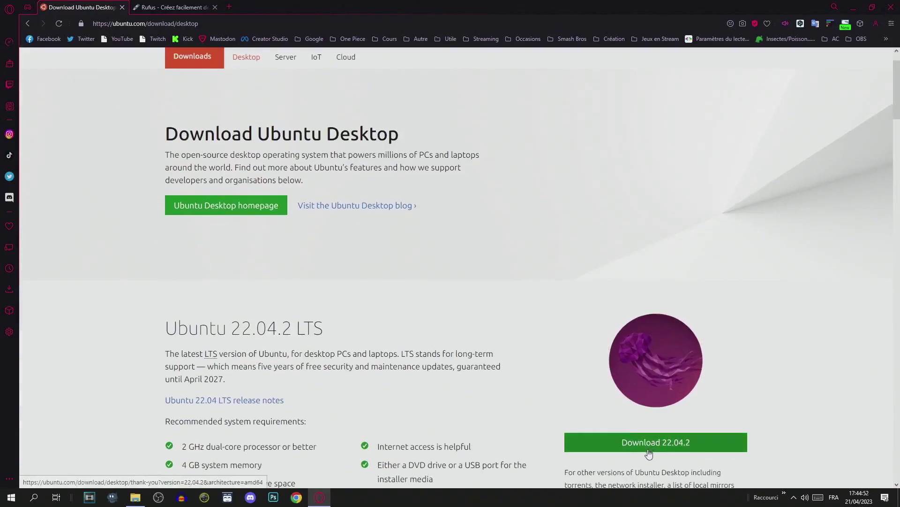
pyautogui.click(710, 444)
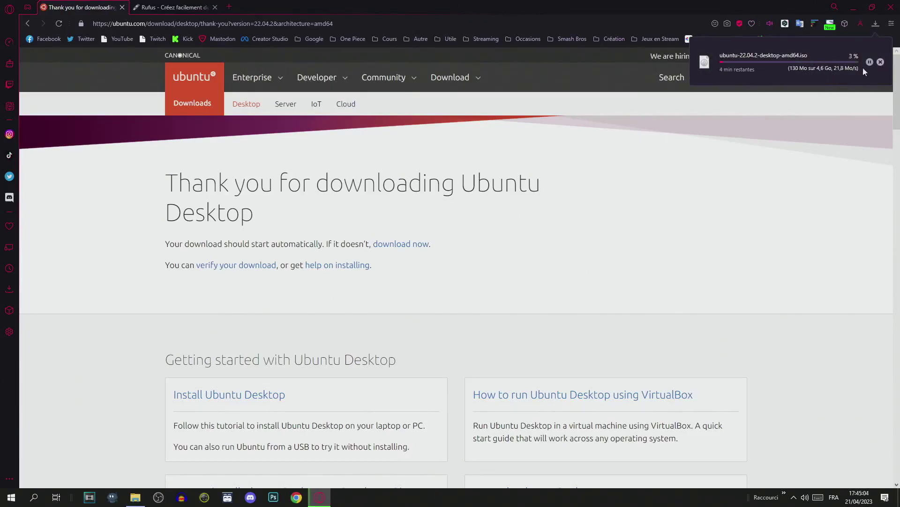
pyautogui.click(880, 62)
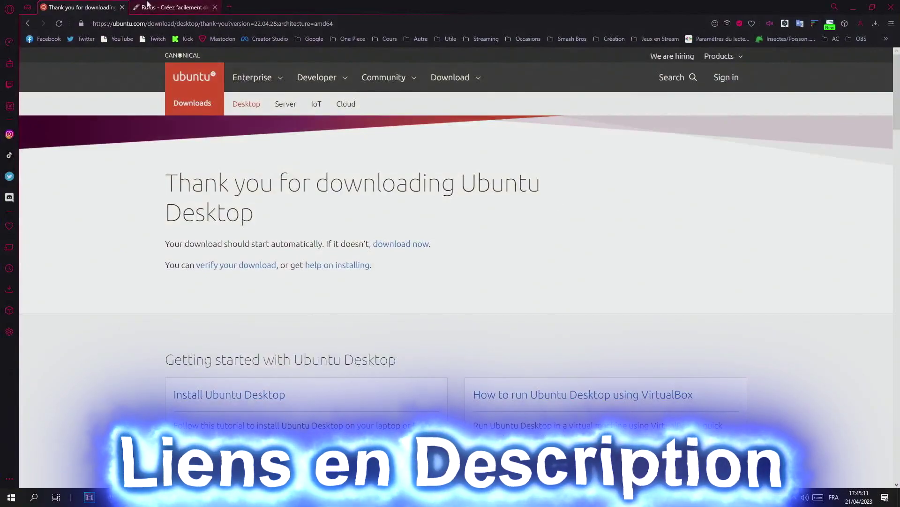
# View the Téléchargement section on rufus.ie, then minimize Opera to reveal the desktop.
pyautogui.click(186, 5)
pyautogui.scroll(-7, 333, 274)
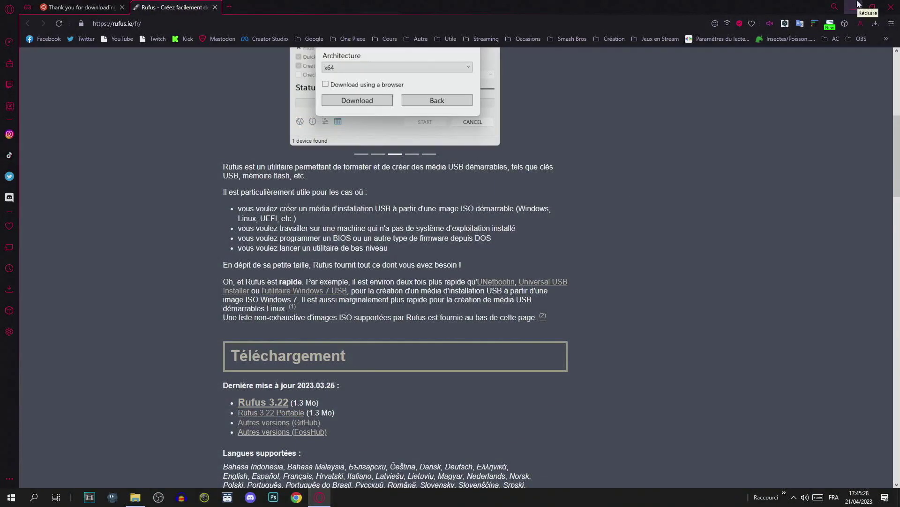
pyautogui.click(859, 4)
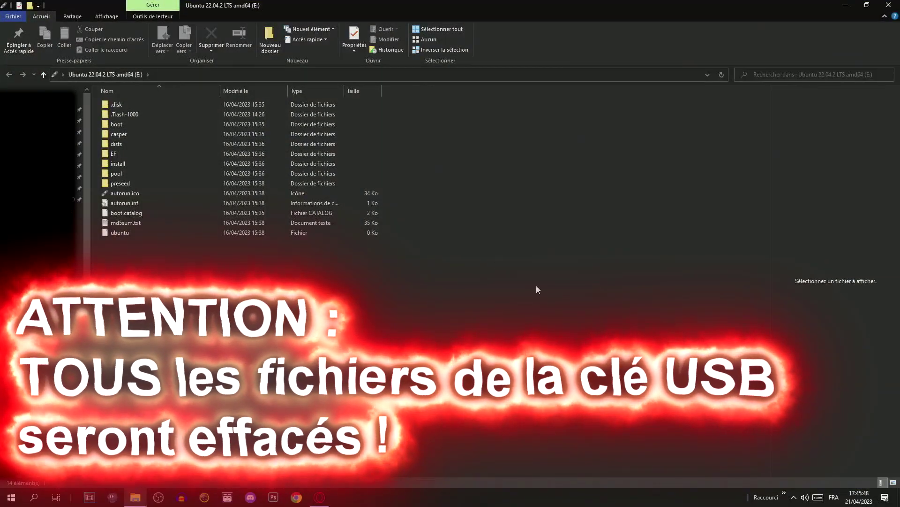
# Minimize the USB drive window and launch rufus-3.22p.exe with administrator rights.
pyautogui.click(844, 4)
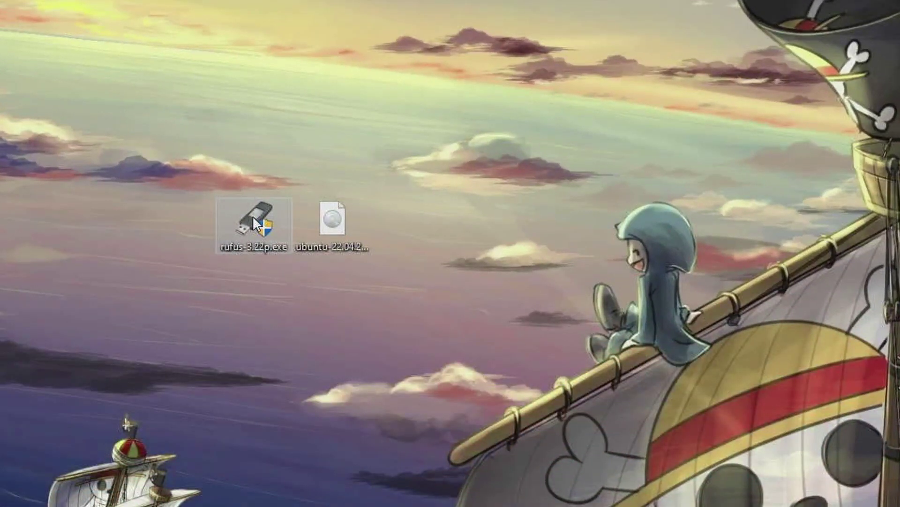
pyautogui.doubleClick(325, 206)
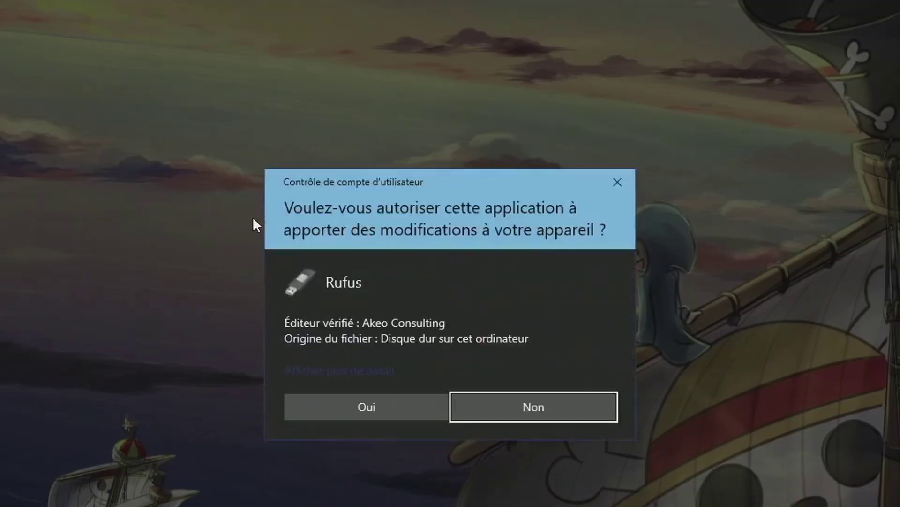
pyautogui.click(365, 406)
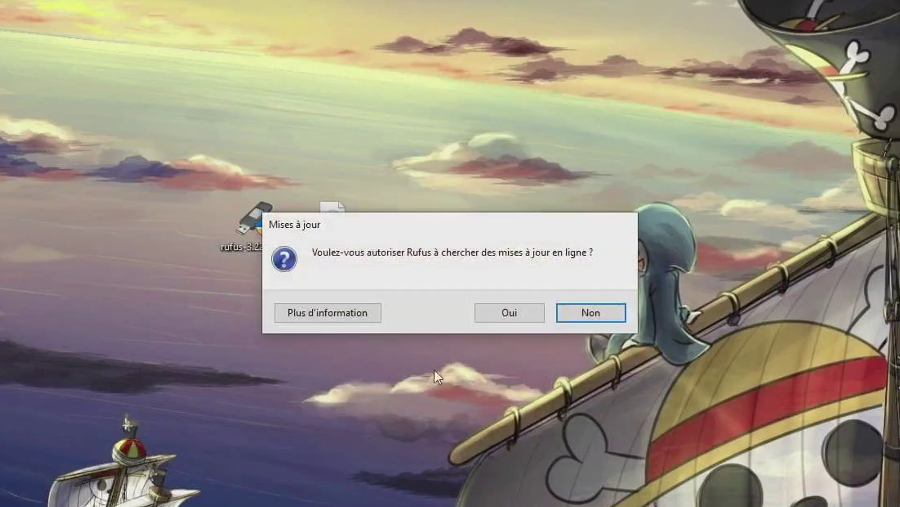
# Decline online update checks and keep the Ubuntu 22.04.2 USB drive as the target.
pyautogui.click(618, 310)
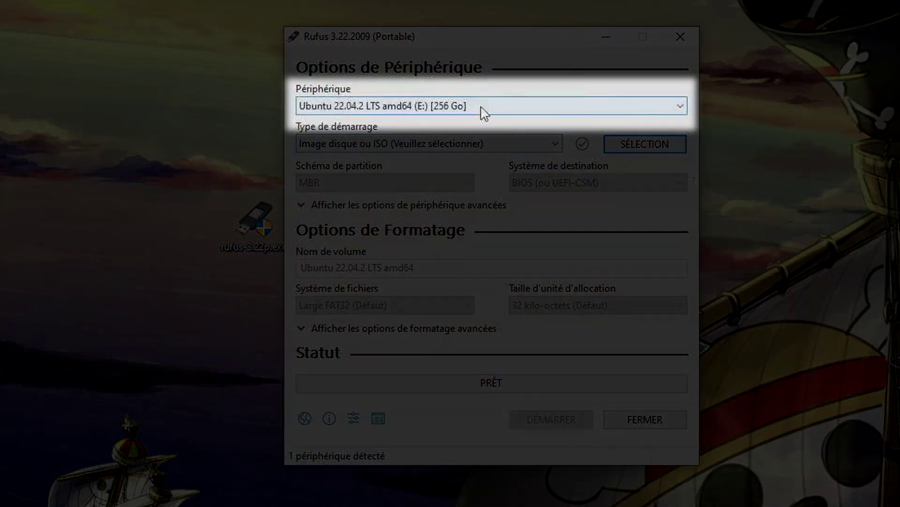
pyautogui.click(481, 108)
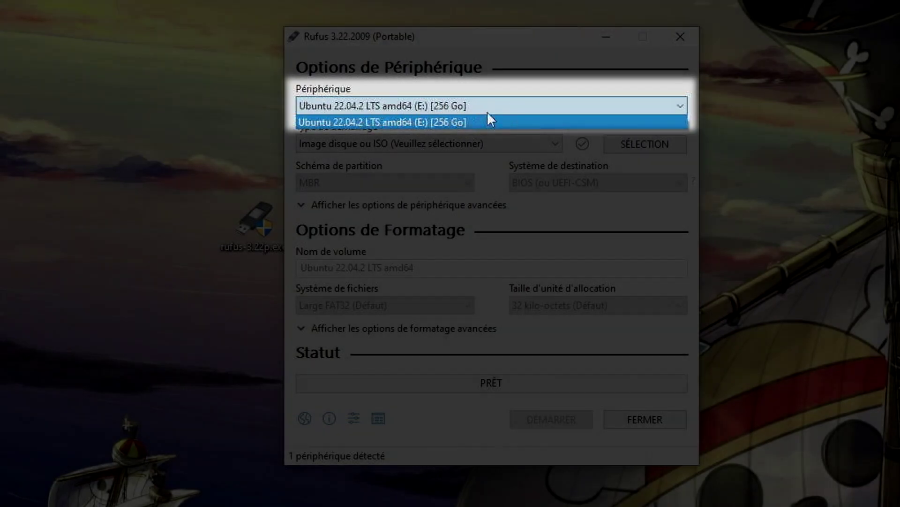
pyautogui.click(487, 111)
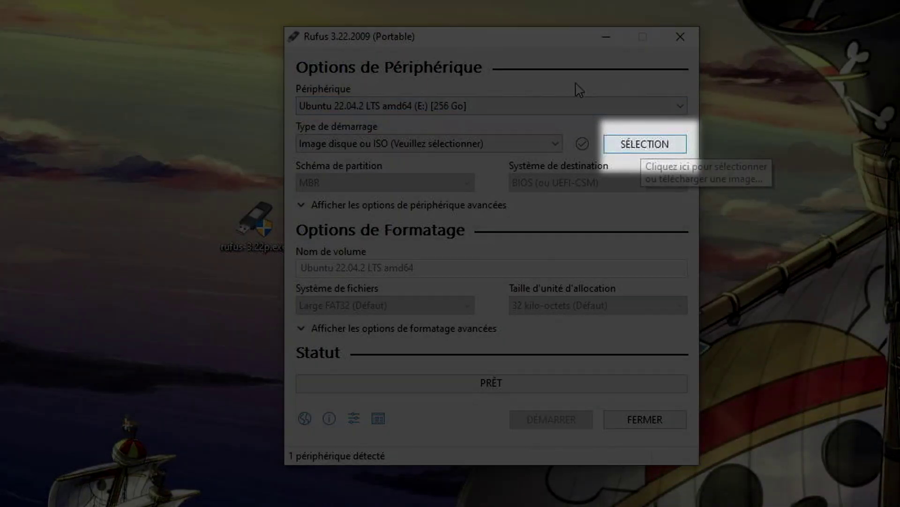
# Load ubuntu-22.04.2-desktop-amd64.iso as the image and start writing it to the USB drive.
pyautogui.moveTo(519, 41); pyautogui.dragTo(734, 27)
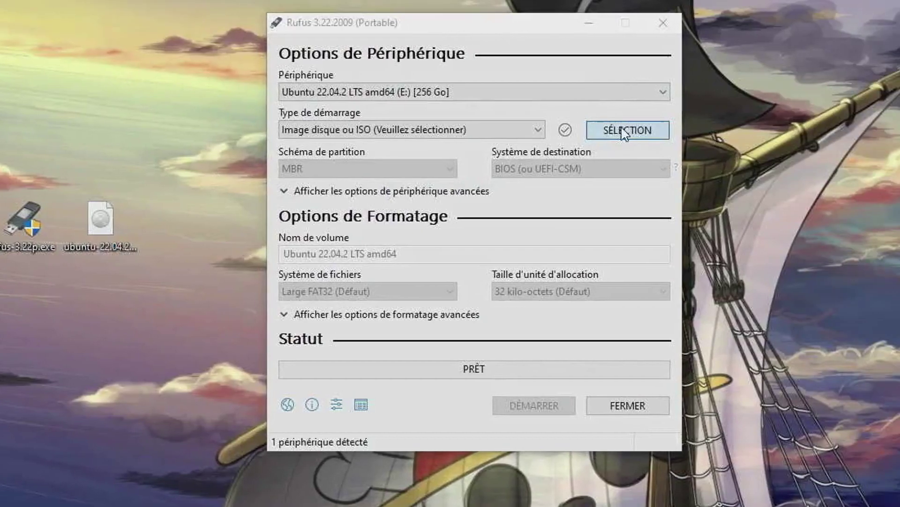
pyautogui.click(841, 131)
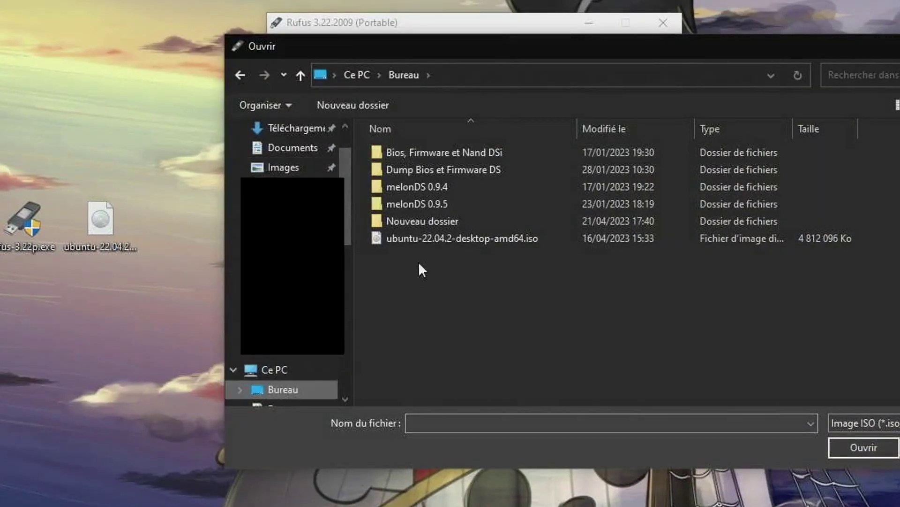
pyautogui.click(450, 238)
pyautogui.click(866, 448)
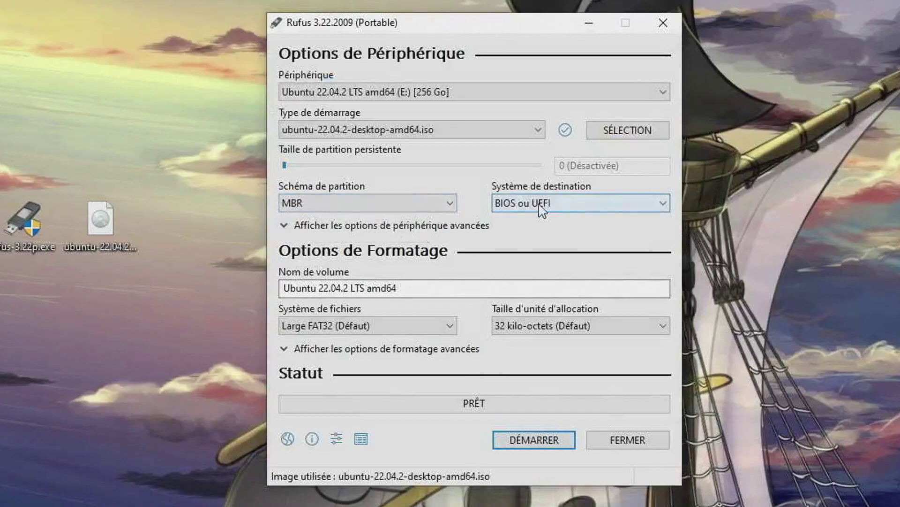
pyautogui.moveTo(446, 287); pyautogui.dragTo(213, 292)
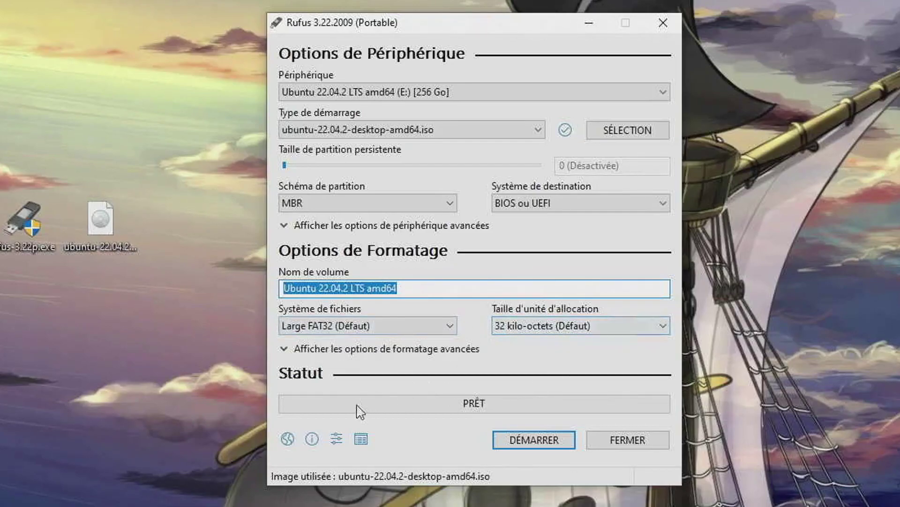
pyautogui.click(535, 445)
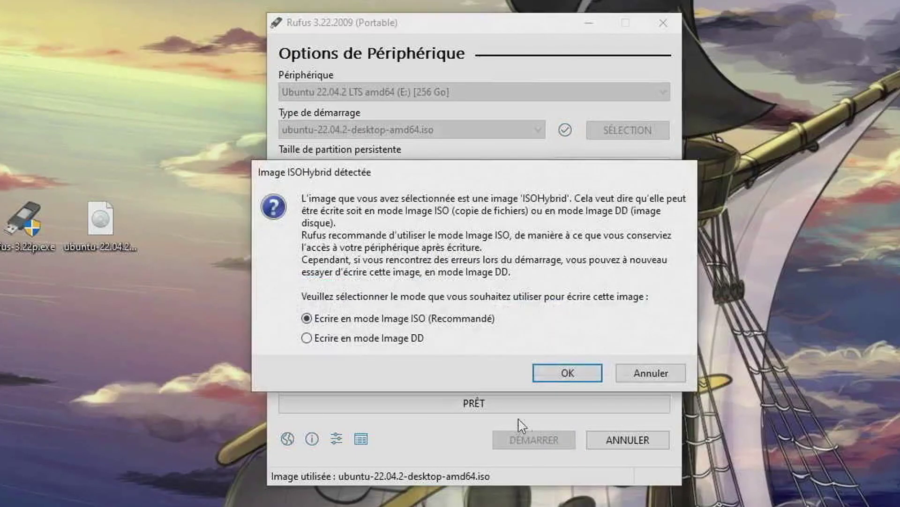
# Write the ISO in ISO image mode, accept erasing the USB drive, and close Rufus when done.
pyautogui.click(576, 373)
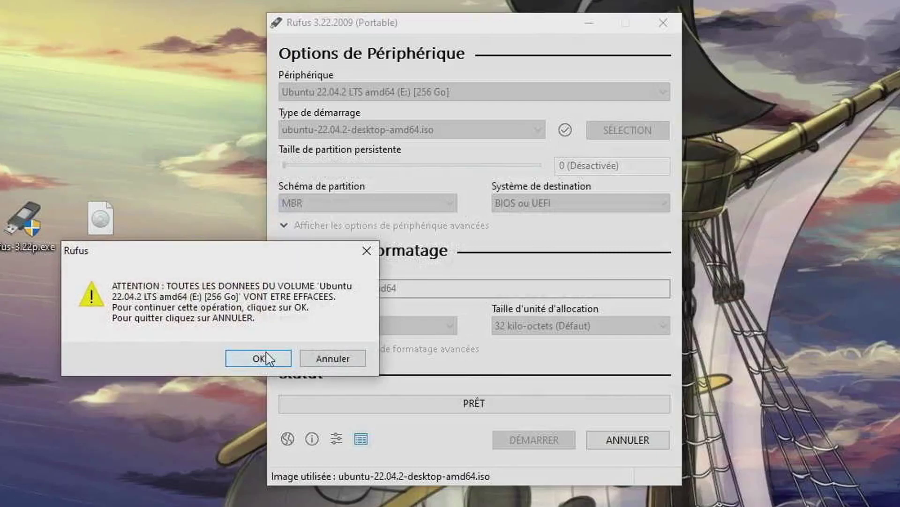
pyautogui.click(260, 359)
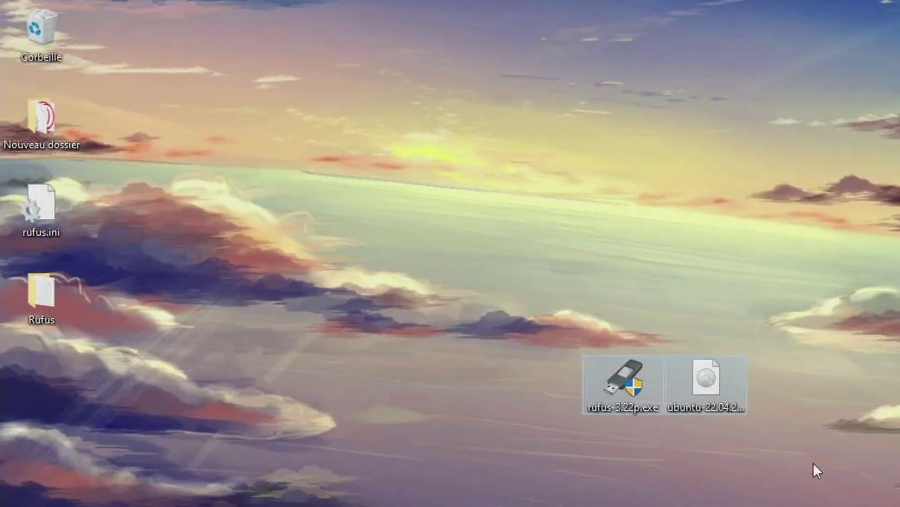
pyautogui.moveTo(811, 462); pyautogui.dragTo(33, 209)
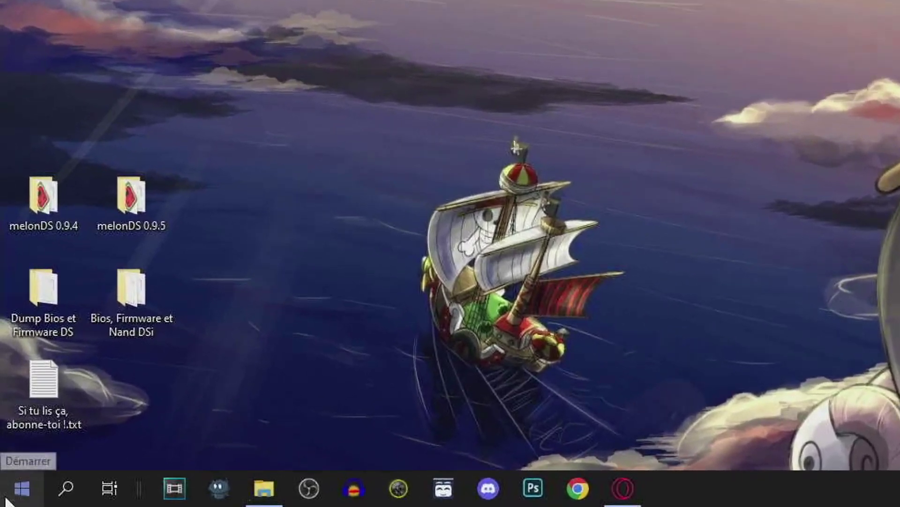
# Restart Windows from the Start button's shut-down options to enter the ASUS BIOS.
pyautogui.rightClick(7, 499)
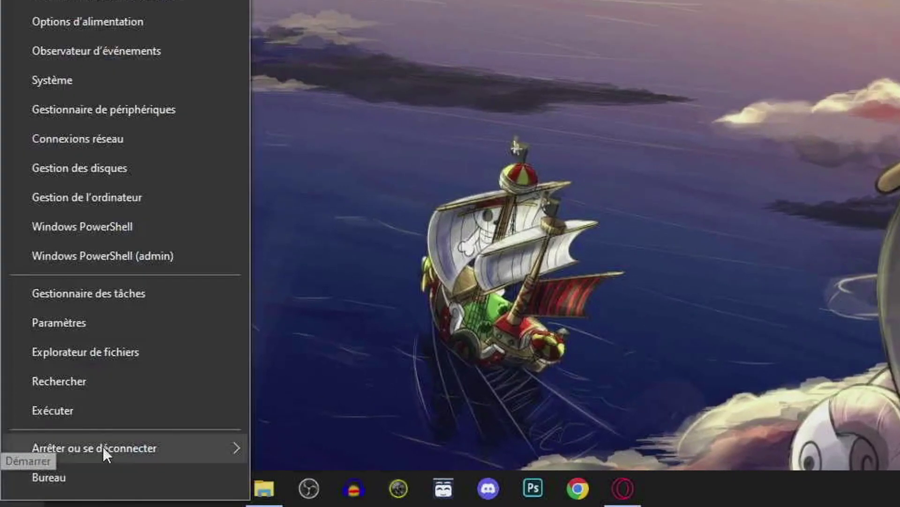
pyautogui.moveTo(144, 447)
pyautogui.click(318, 444)
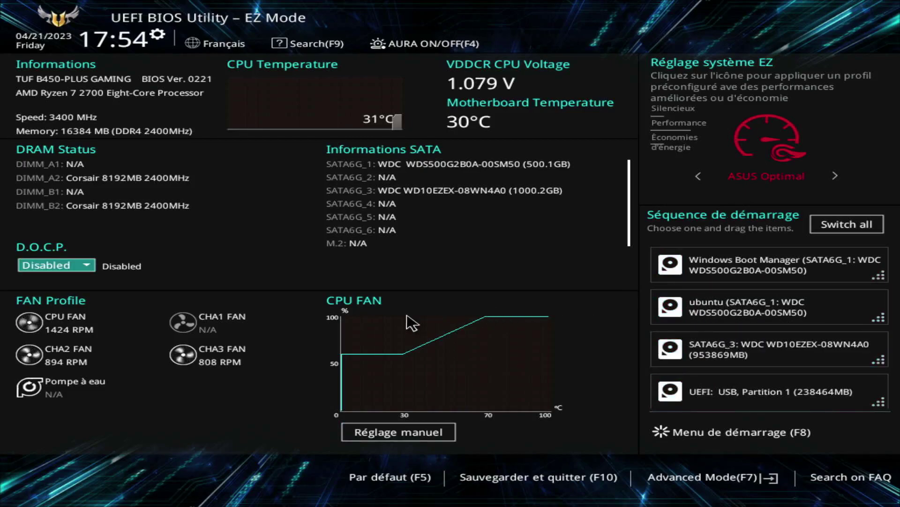
# Boot from the UEFI USB partition using the F8 boot menu.
pyautogui.press('F8')
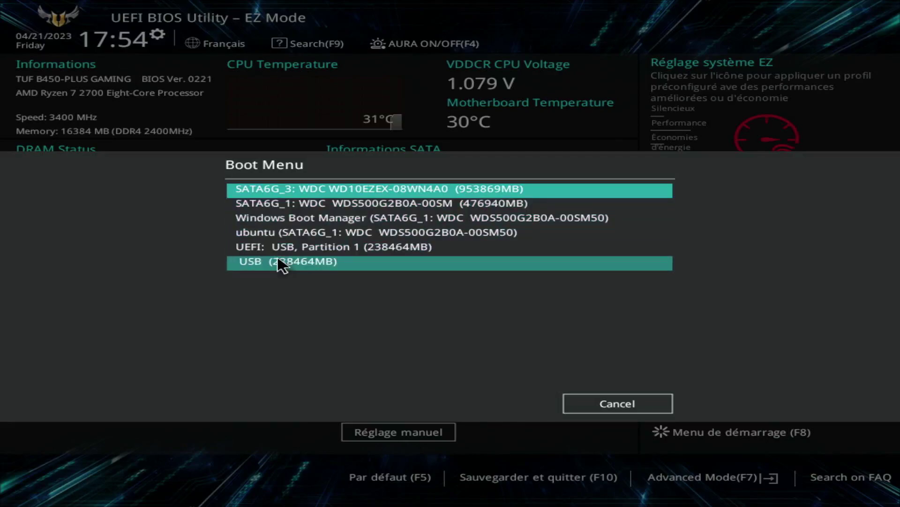
pyautogui.click(349, 247)
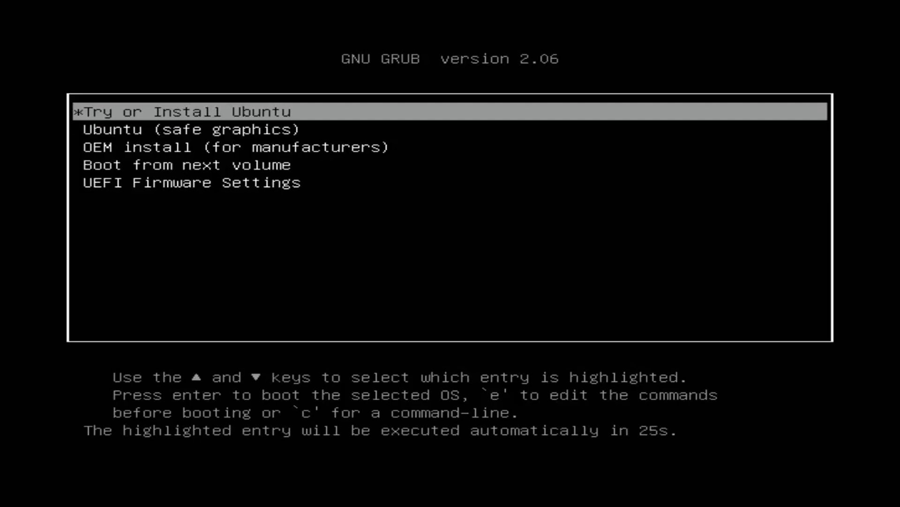
# Boot the default 'Try or Install Ubuntu' GRUB entry.
pyautogui.press('Return')
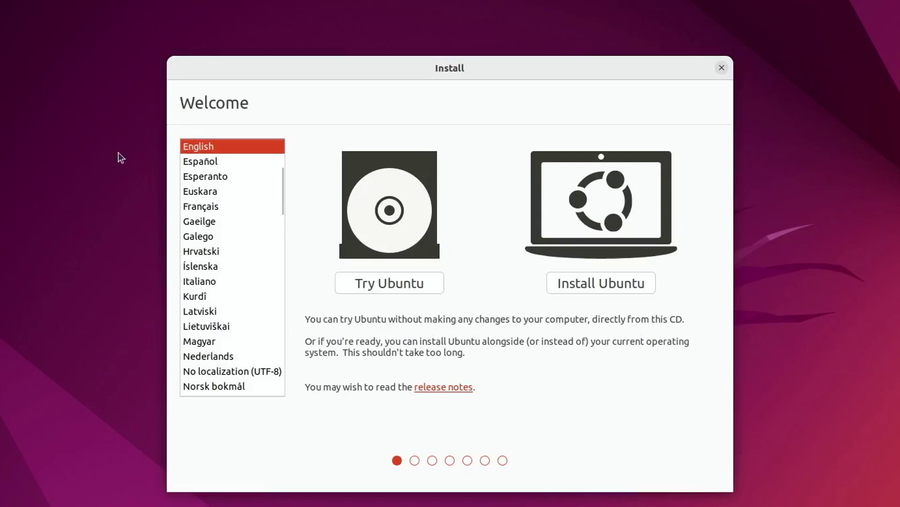
# Switch the installer language to Français and begin installing Ubuntu.
pyautogui.click(227, 207)
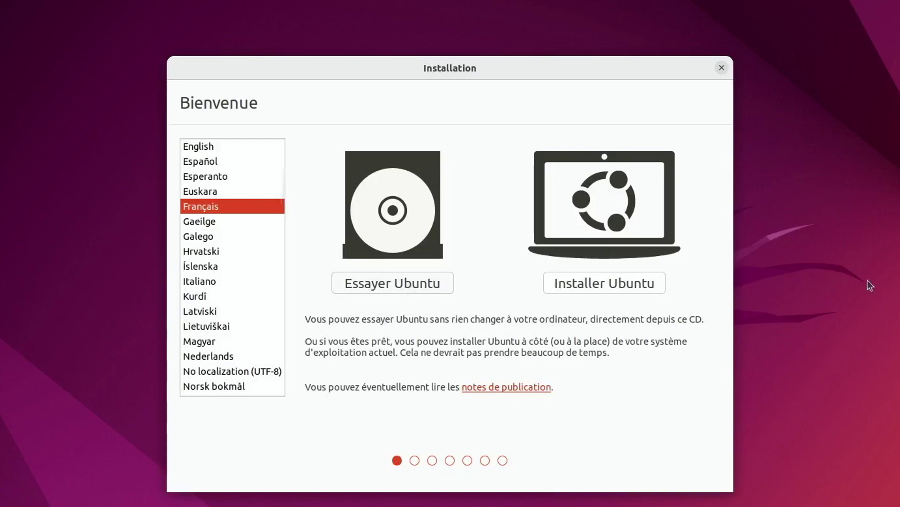
pyautogui.click(581, 284)
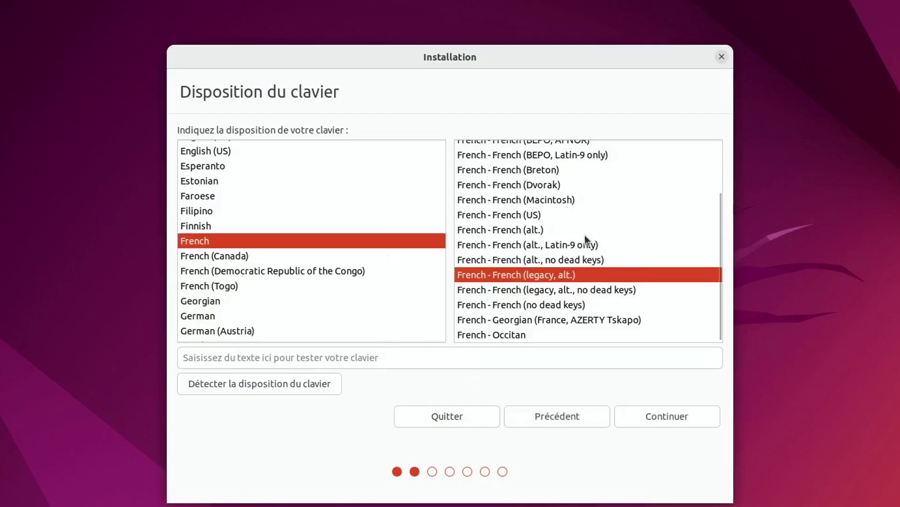
pyautogui.scroll(3, 528, 254)
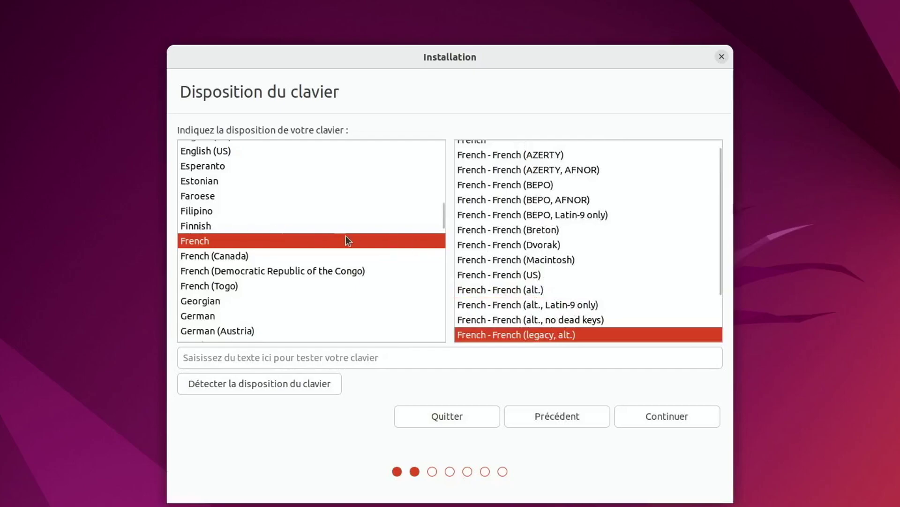
pyautogui.scroll(1, 592, 257)
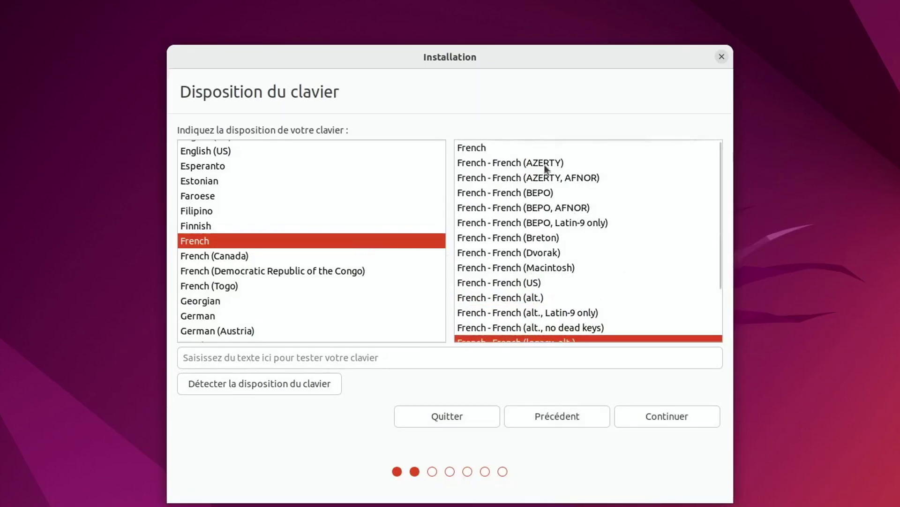
# Choose the French (AZERTY) keyboard layout, test it in the text field, and continue.
pyautogui.write('É"É"\'(É"№')
pyautogui.click(538, 163)
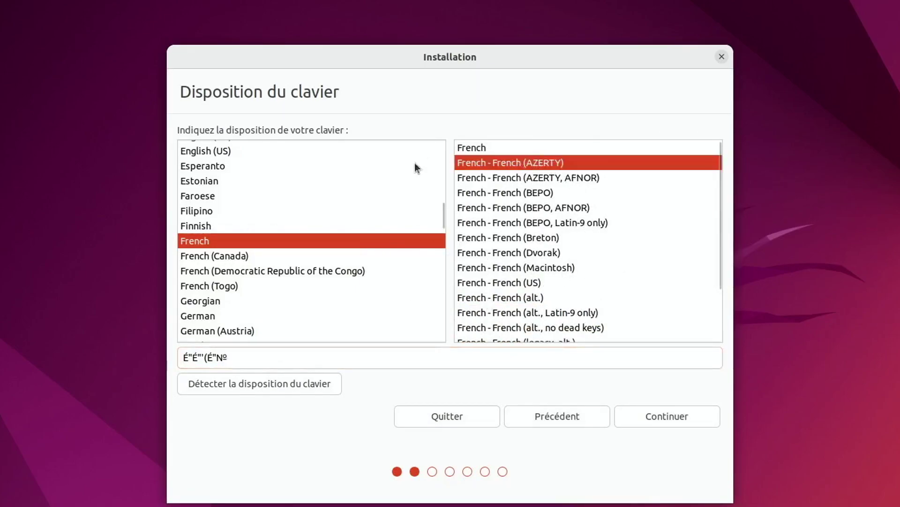
pyautogui.click(257, 361)
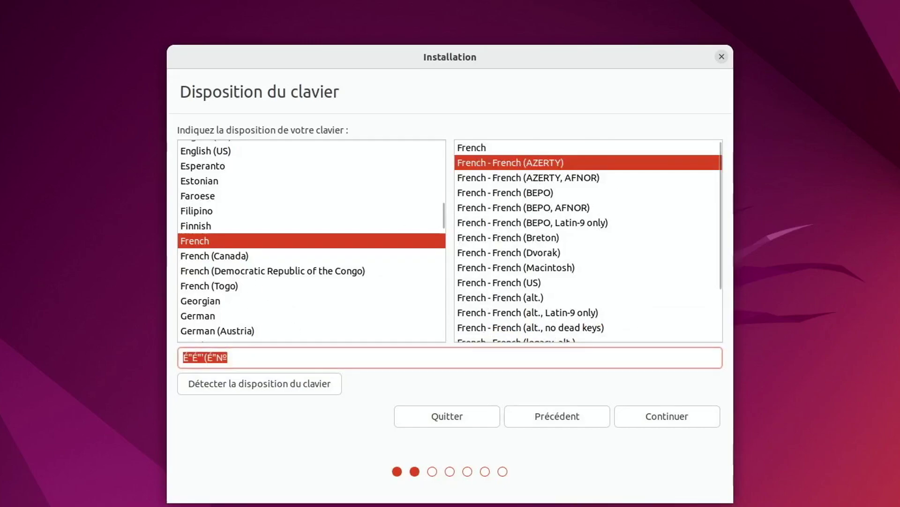
pyautogui.write('2EEJFGjdejfeuazet')
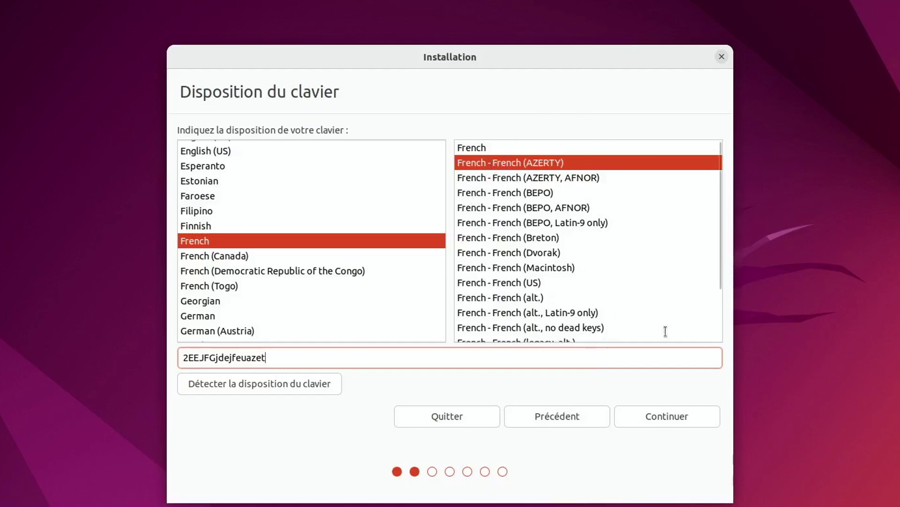
pyautogui.click(694, 415)
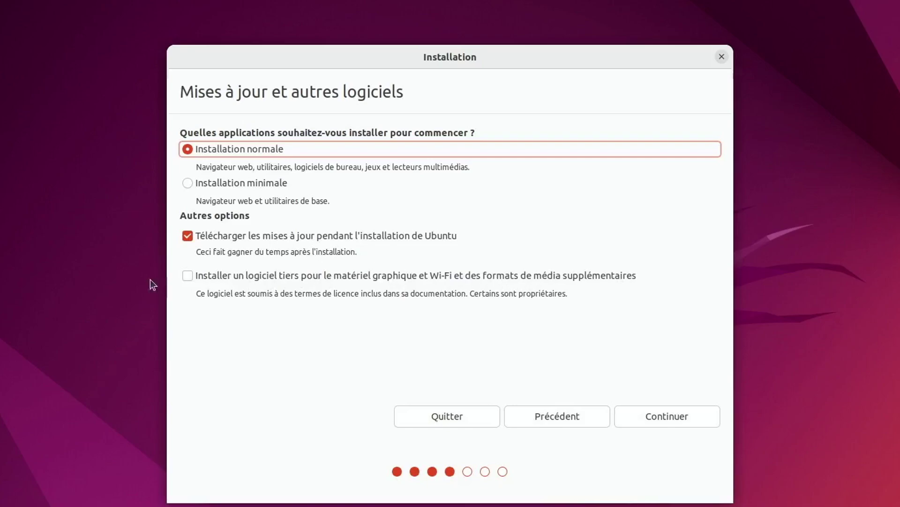
# Include third-party drivers and media formats, then install Ubuntu alongside Windows Boot Manager.
pyautogui.click(191, 277)
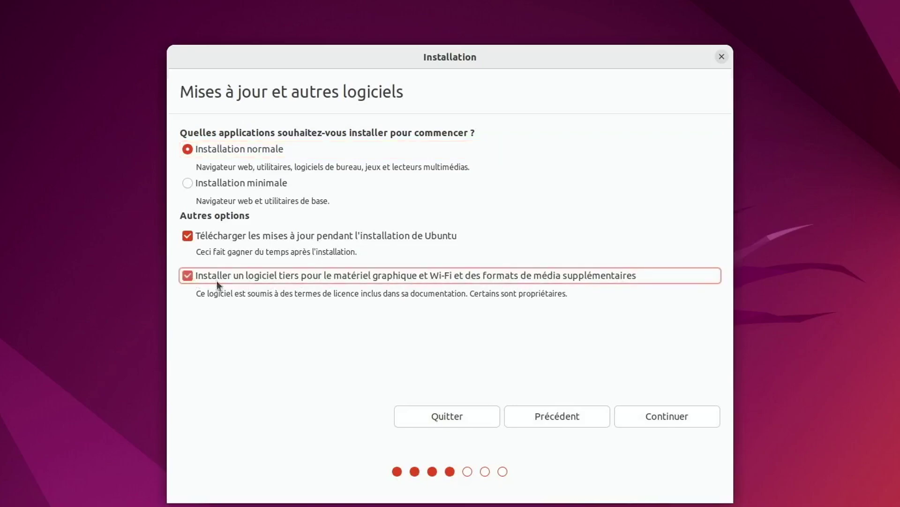
pyautogui.click(659, 421)
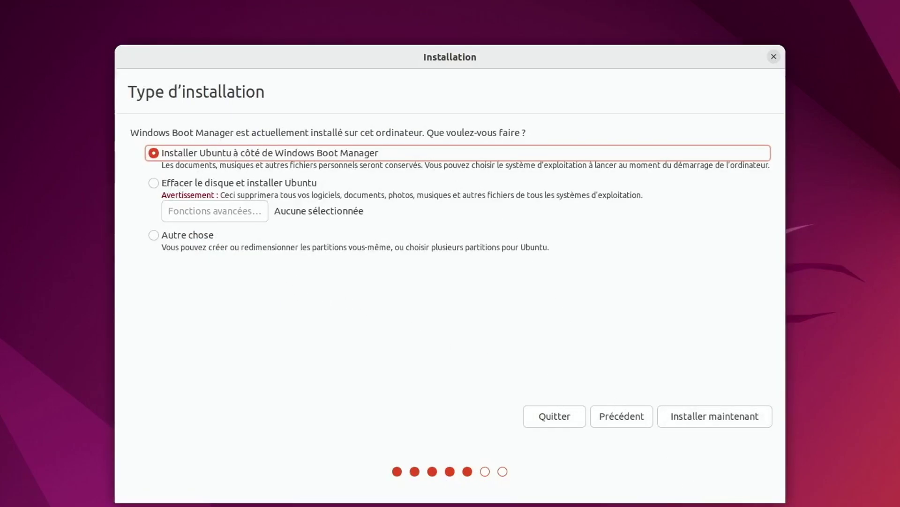
pyautogui.click(707, 417)
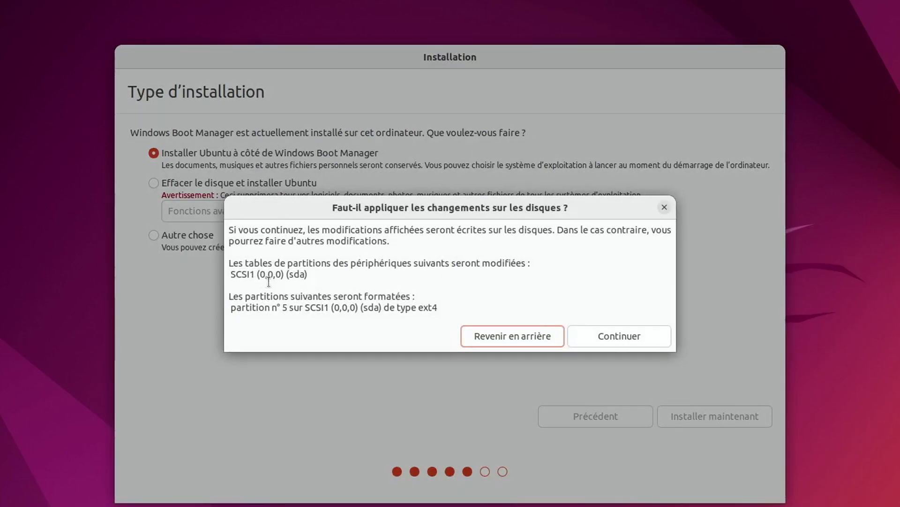
# Confirm the partition changes, keep Paris as the time zone, enter the account details, and start installing.
pyautogui.click(631, 338)
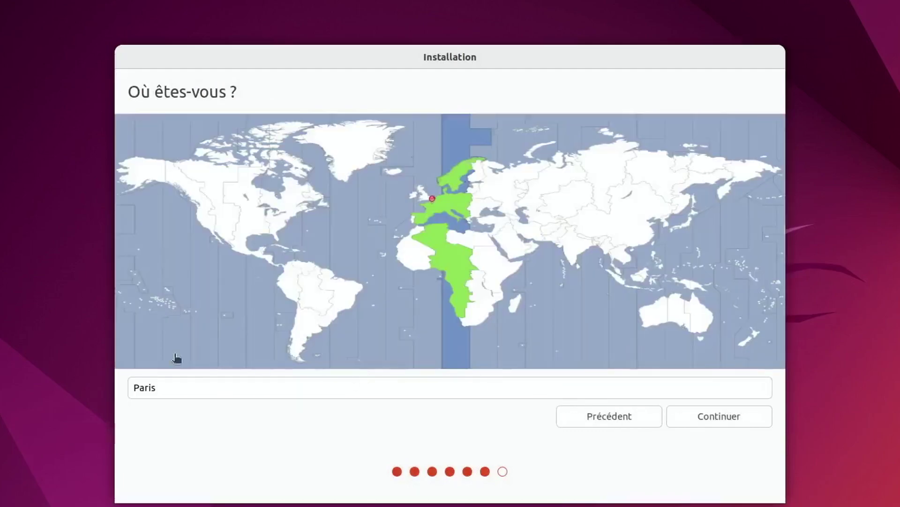
pyautogui.click(716, 418)
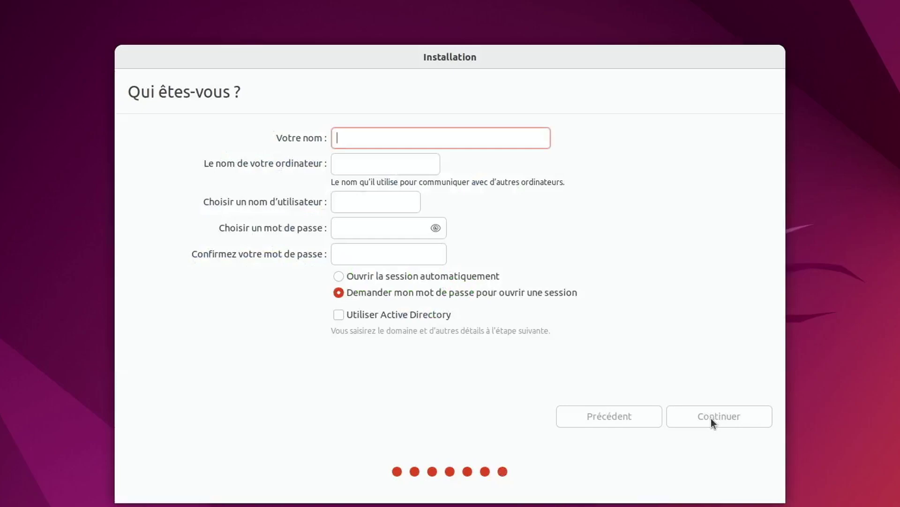
pyautogui.write('En')
pyautogui.press('BackSpace')
pyautogui.press('BackSpace')
pyautogui.write('REM27')
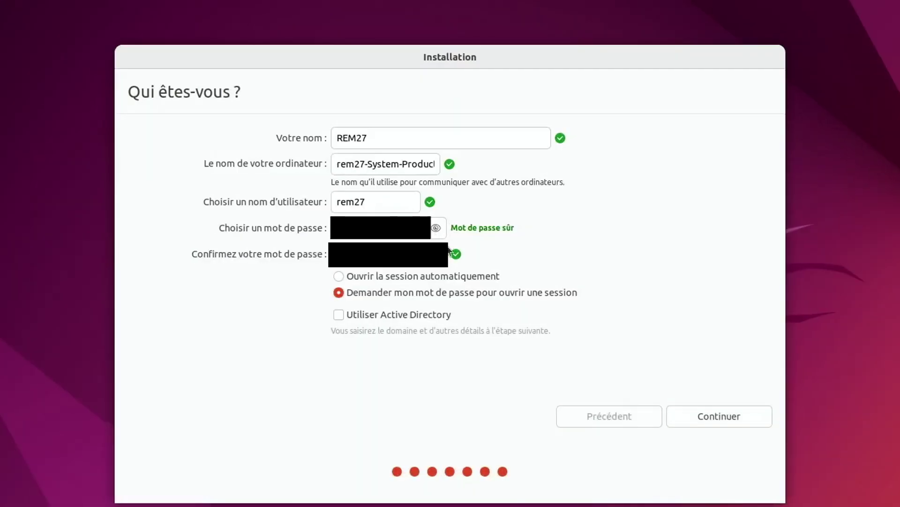
pyautogui.click(432, 225)
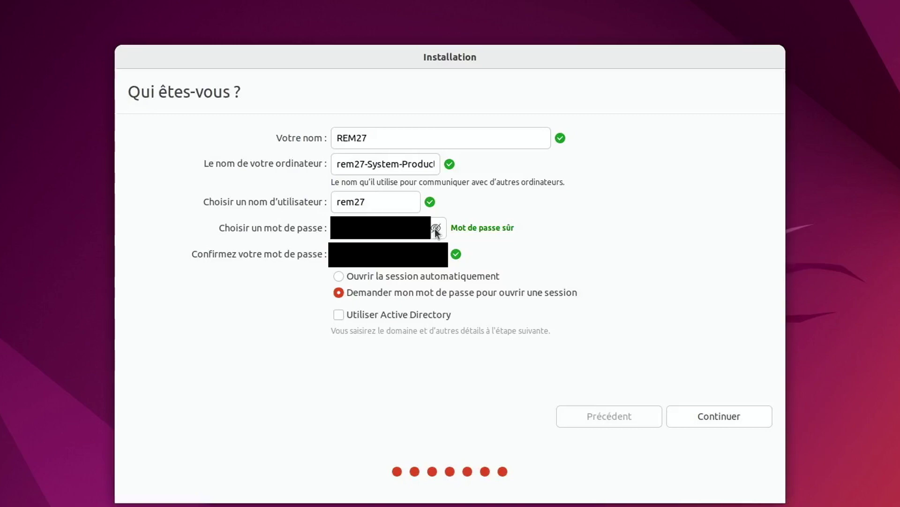
pyautogui.click(435, 228)
pyautogui.click(738, 417)
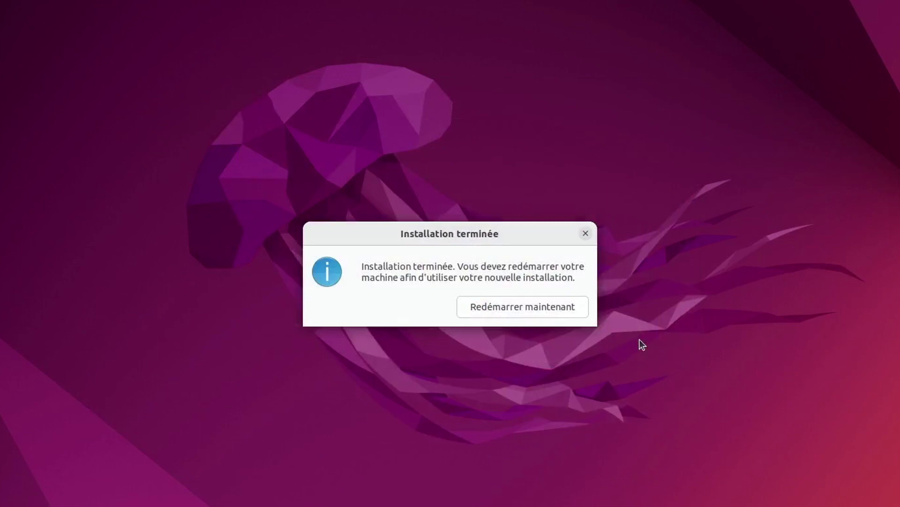
# Restart into the new installation and continue booting after removing the USB stick.
pyautogui.click(570, 310)
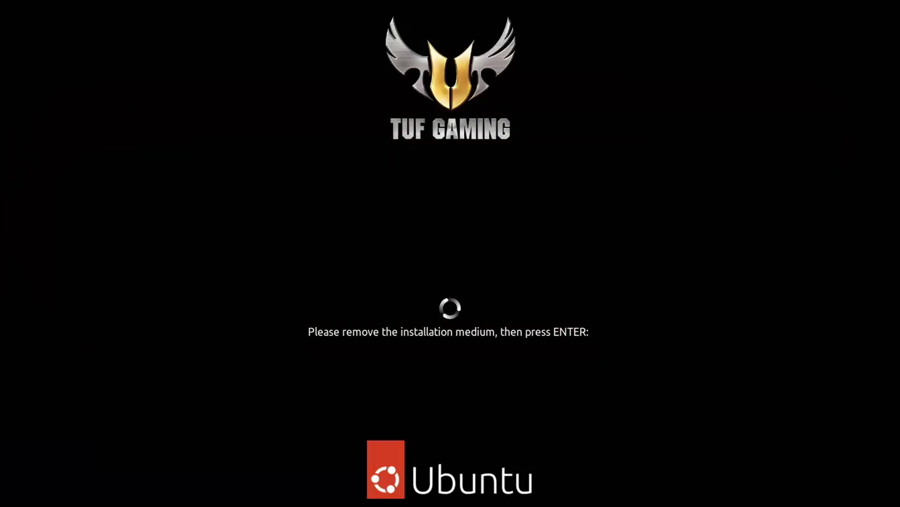
pyautogui.press('Return')
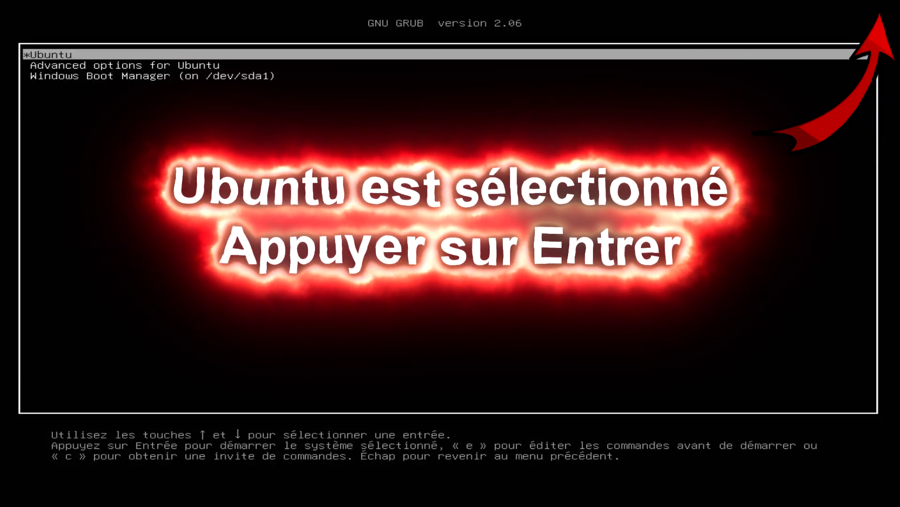
# Boot Ubuntu from the GRUB menu and log in with the user's password.
pyautogui.press('Return')
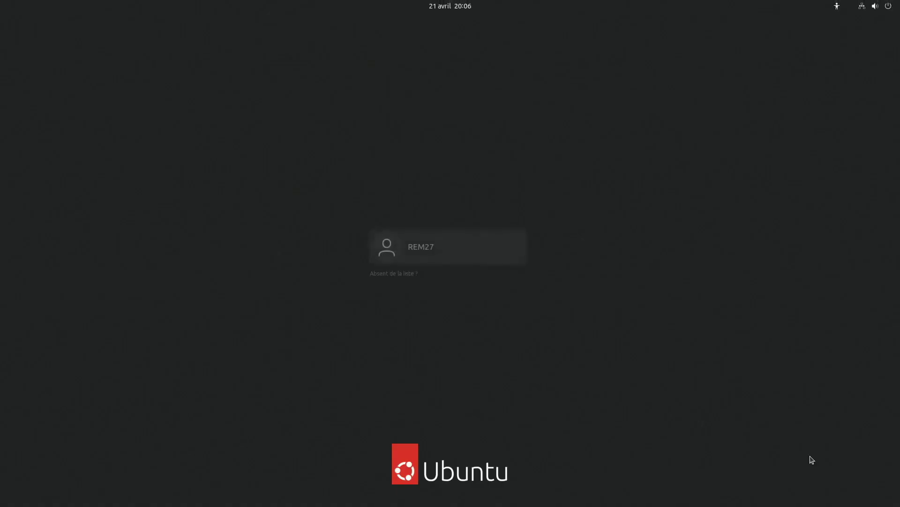
pyautogui.click(517, 253)
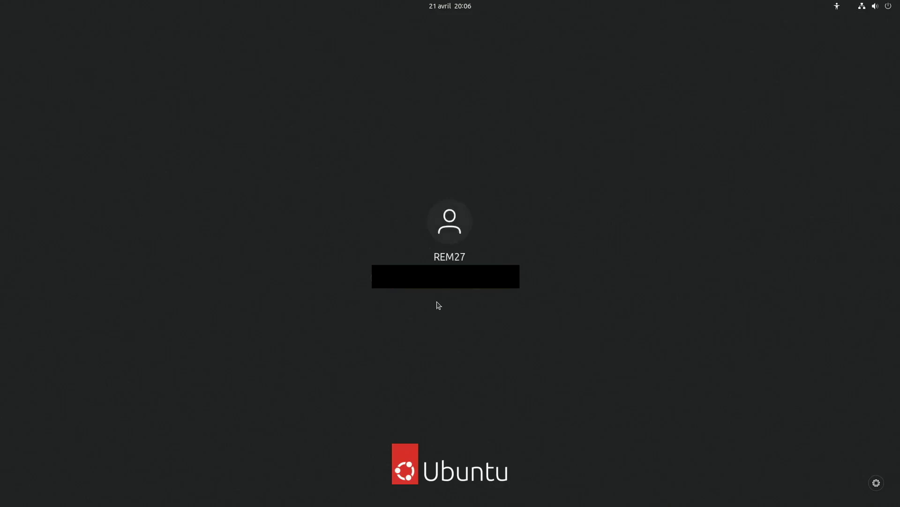
pyautogui.press('Return')
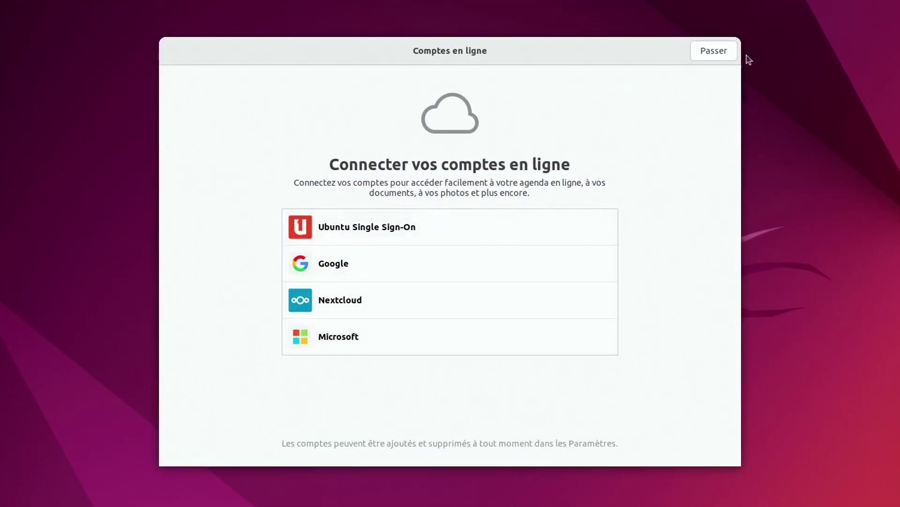
# Skip online accounts and Ubuntu Pro, decline system reporting, finish the wizard, and install available updates.
pyautogui.click(714, 50)
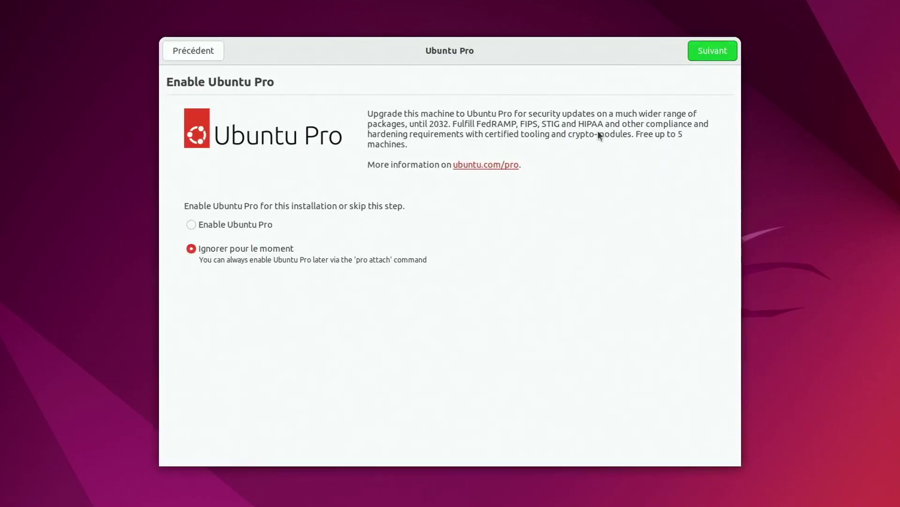
pyautogui.click(711, 50)
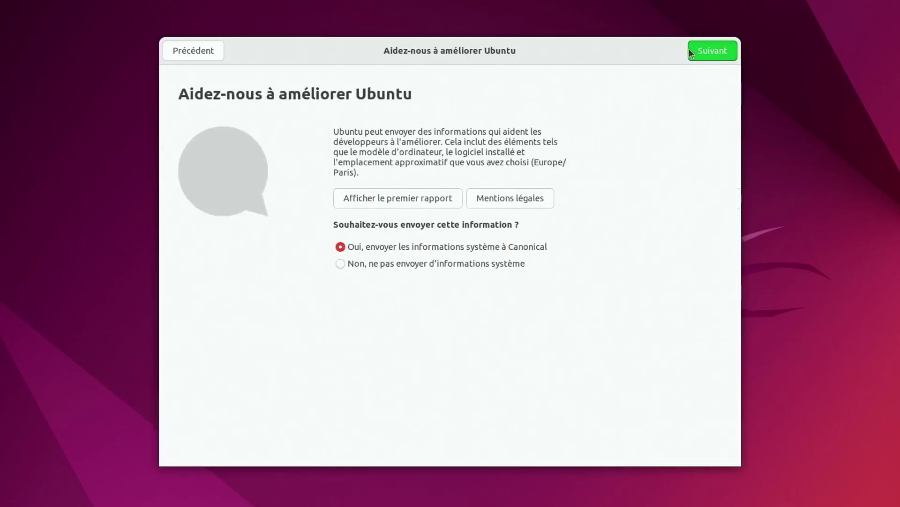
pyautogui.click(340, 262)
pyautogui.click(723, 53)
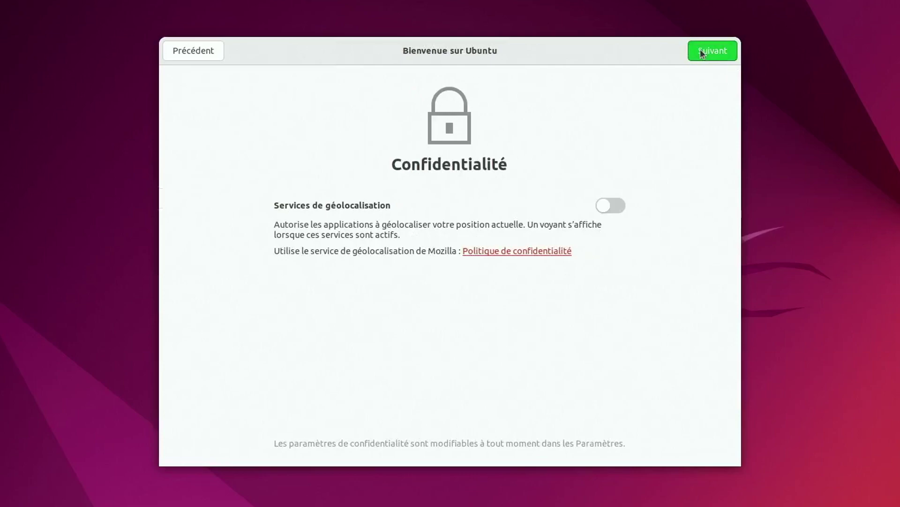
pyautogui.click(710, 53)
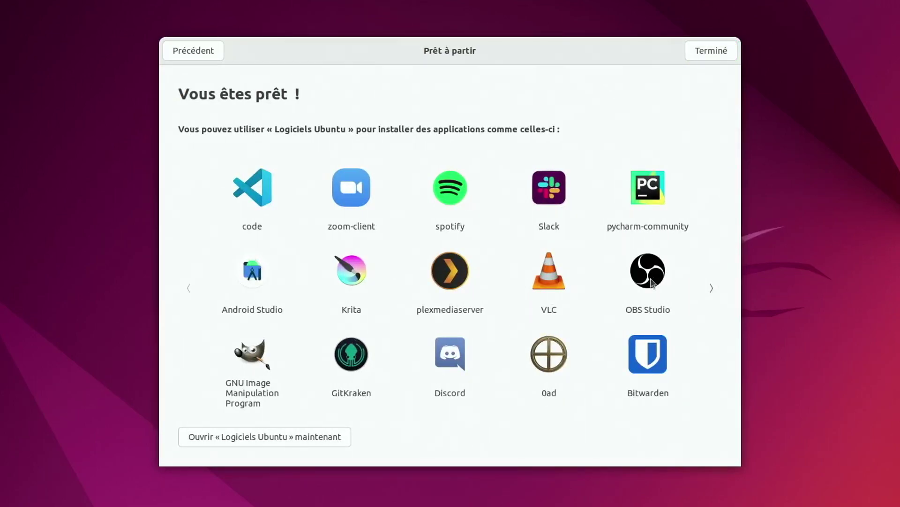
pyautogui.click(725, 54)
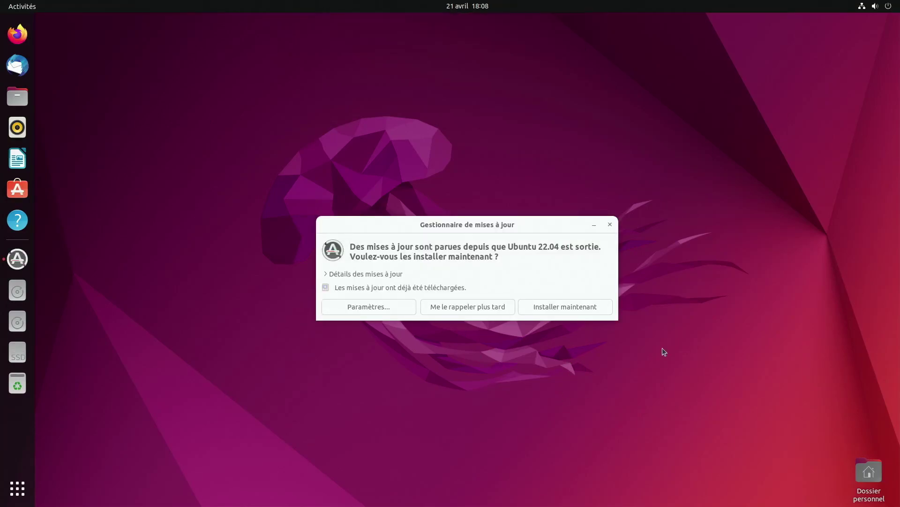
pyautogui.click(596, 307)
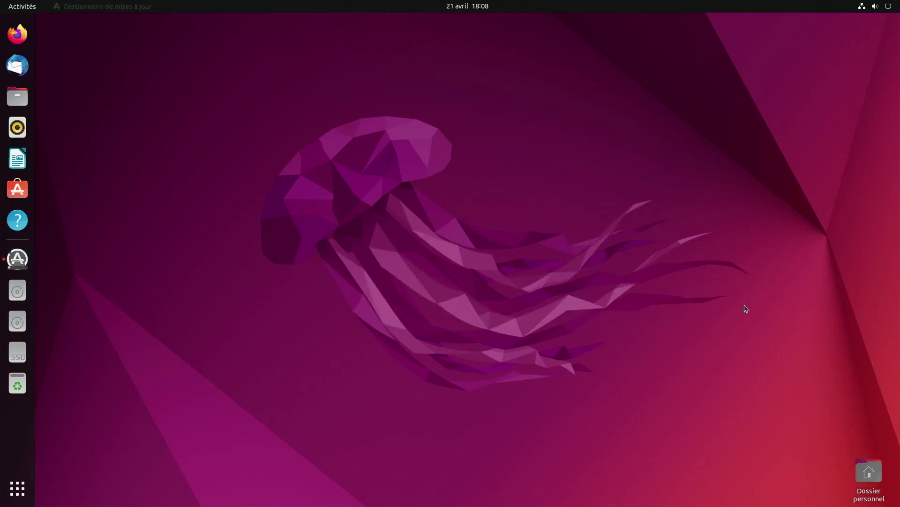